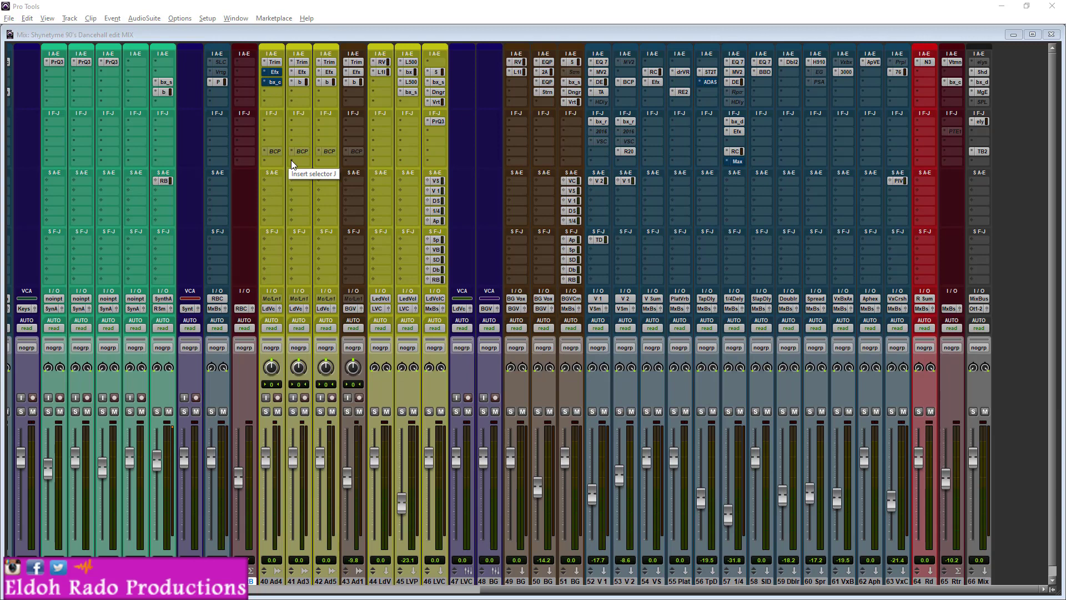
Take the Auto-Tune EFX and bx_console inserts on track Audio 4 out of bypass and audition the mix.
click(491, 43)
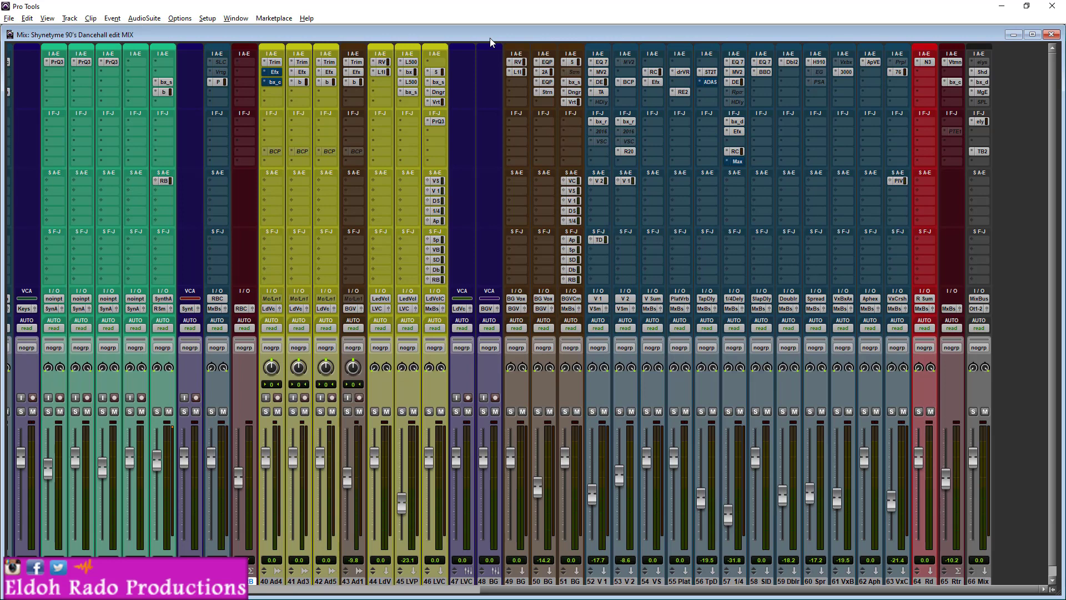
ctrl+click(275, 81)
ctrl+click(276, 73)
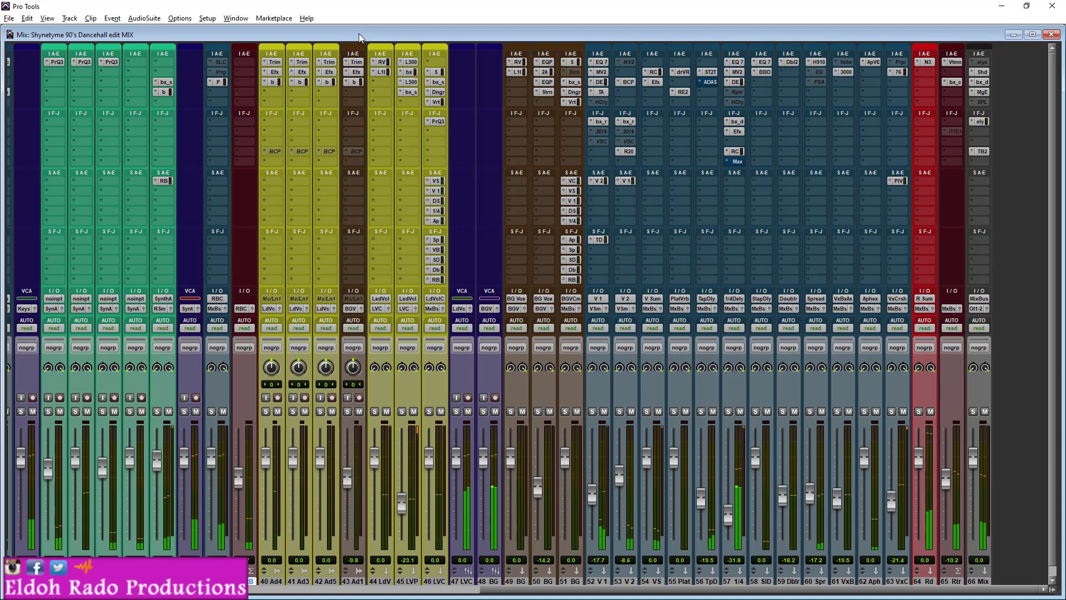
key(space)
Bypass the Trim, Auto-Tune EFX and bx_console inserts on track Audio 4 and audition the unprocessed vocal.
ctrl+click(275, 63)
ctrl+click(275, 72)
ctrl+click(274, 82)
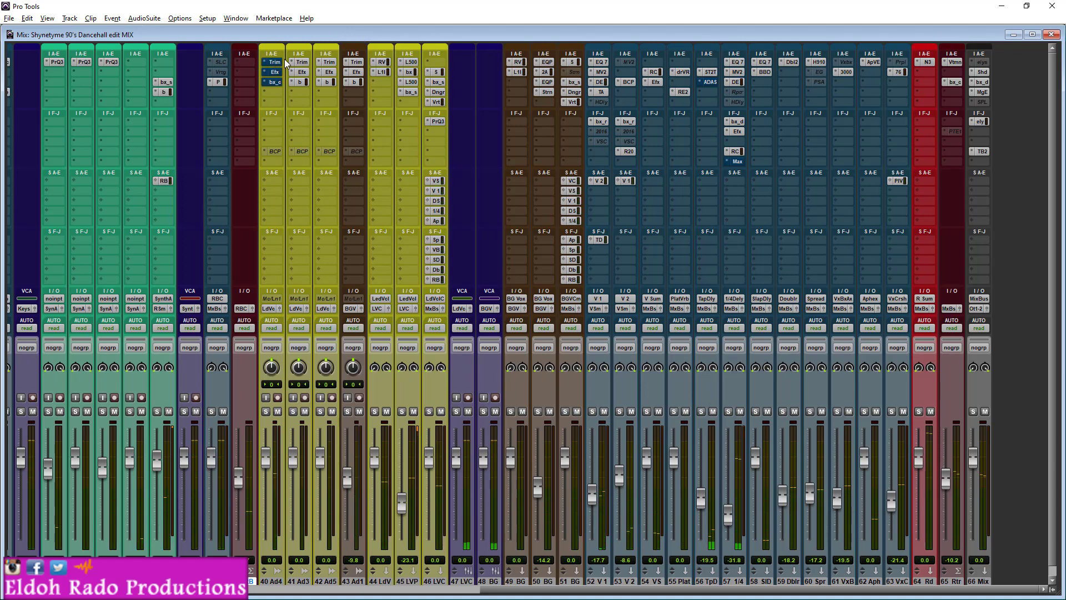
key(space)
Open the Trim insert on Audio 4, compare it bypassed and active, leave it active and close its window.
click(275, 63)
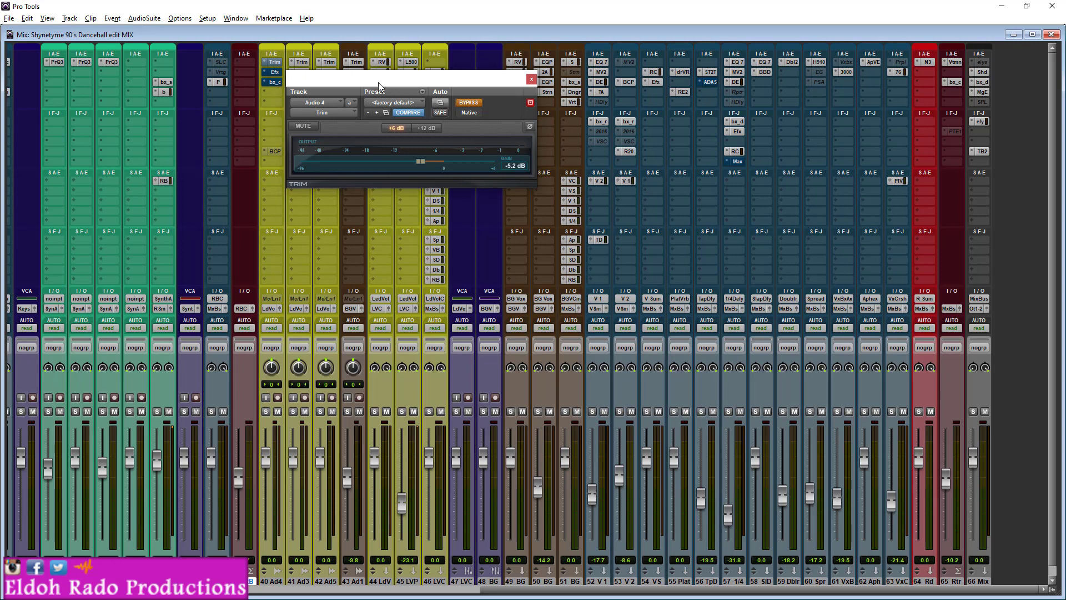
click(464, 104)
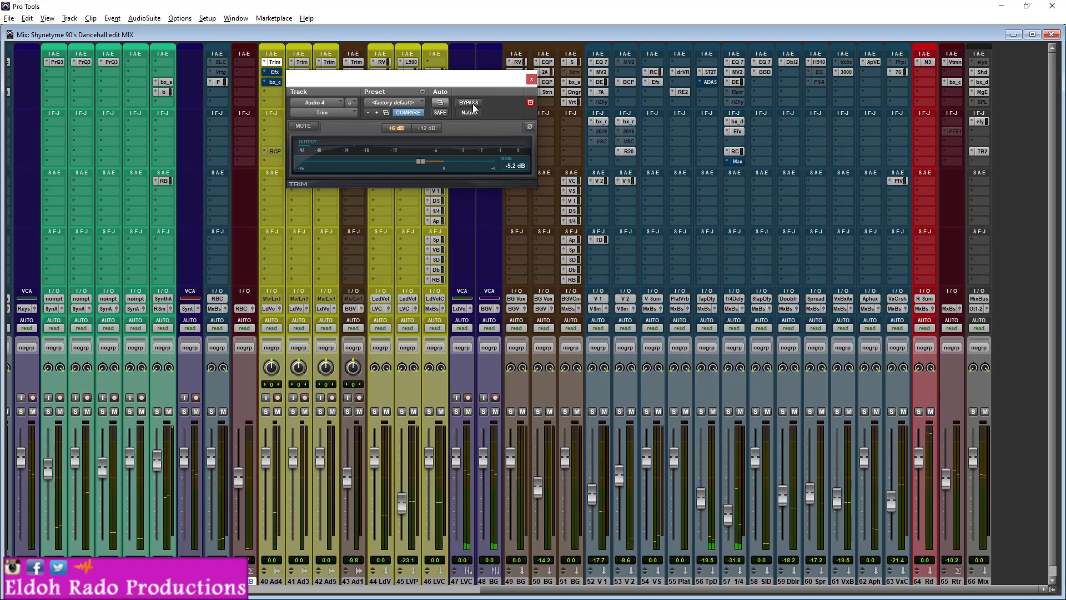
click(472, 104)
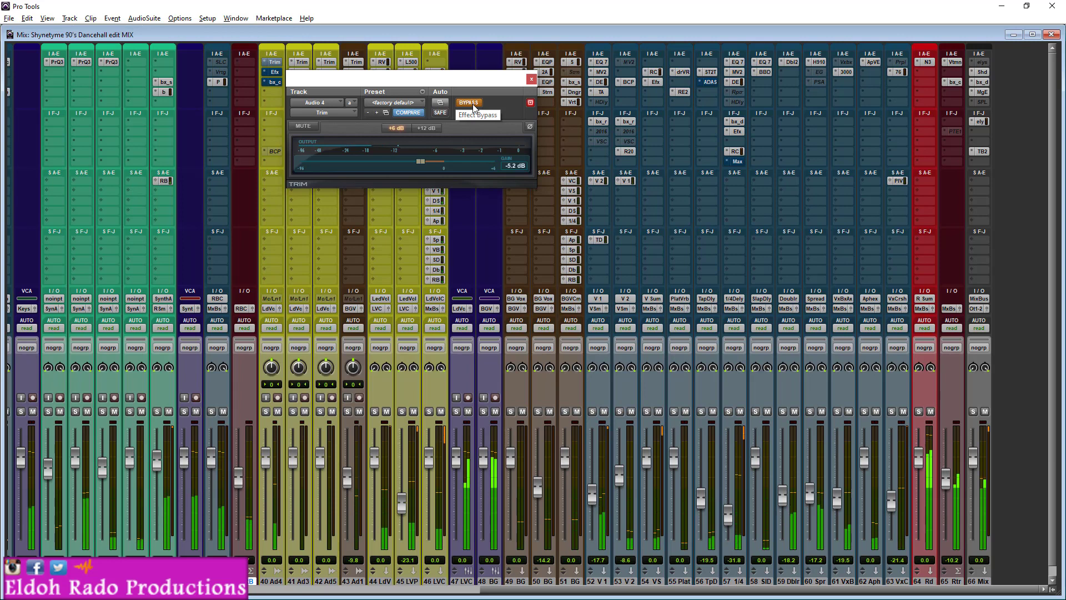
click(472, 104)
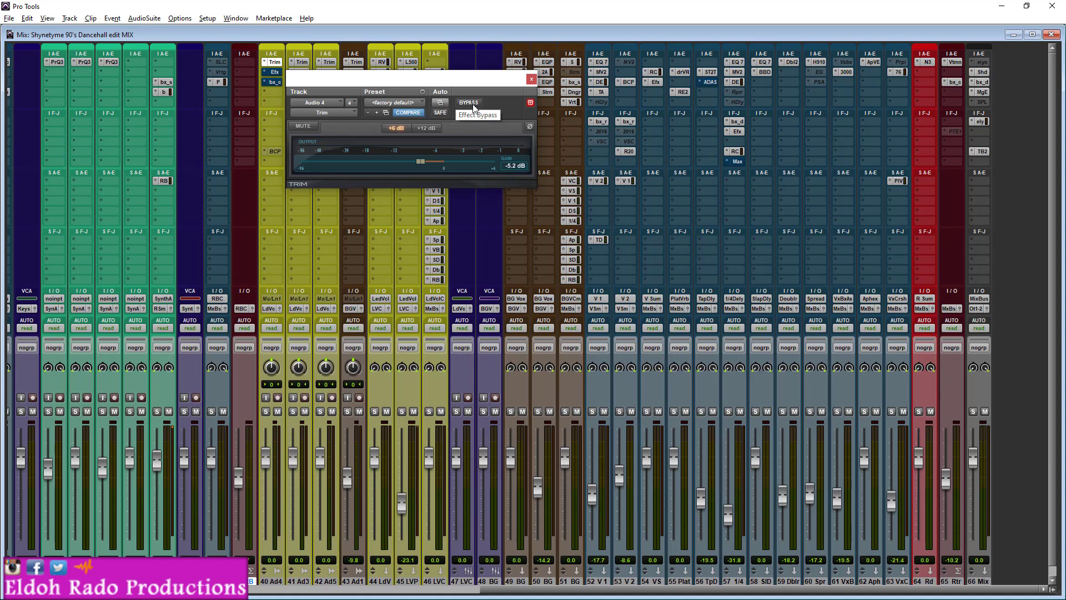
click(531, 79)
Open Auto-Tune EFX+ on Audio 4, compare it bypassed and active during playback, leave it active and close it.
click(273, 72)
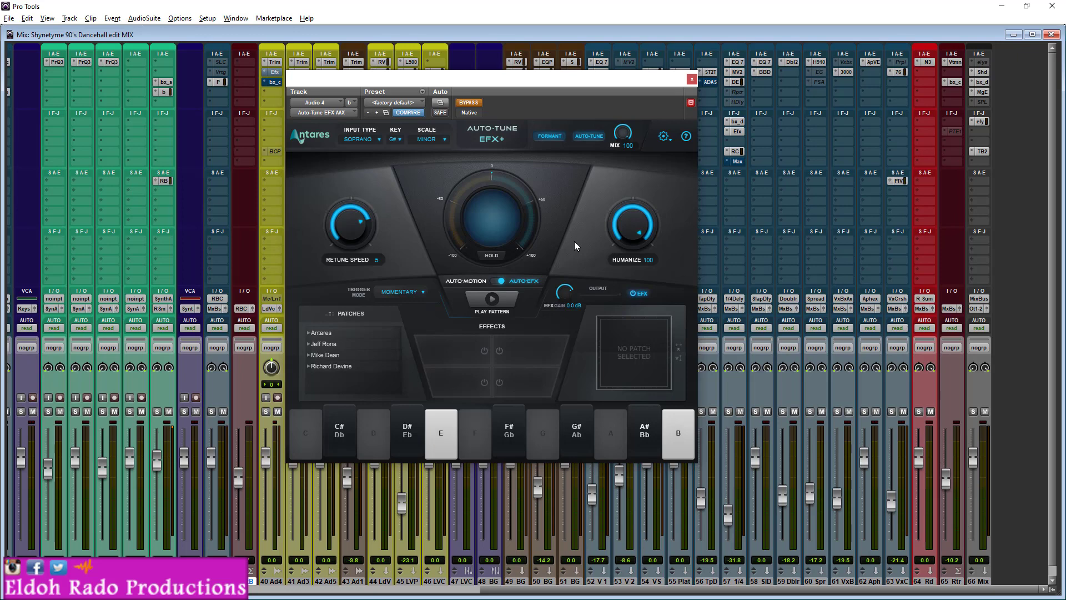
click(468, 103)
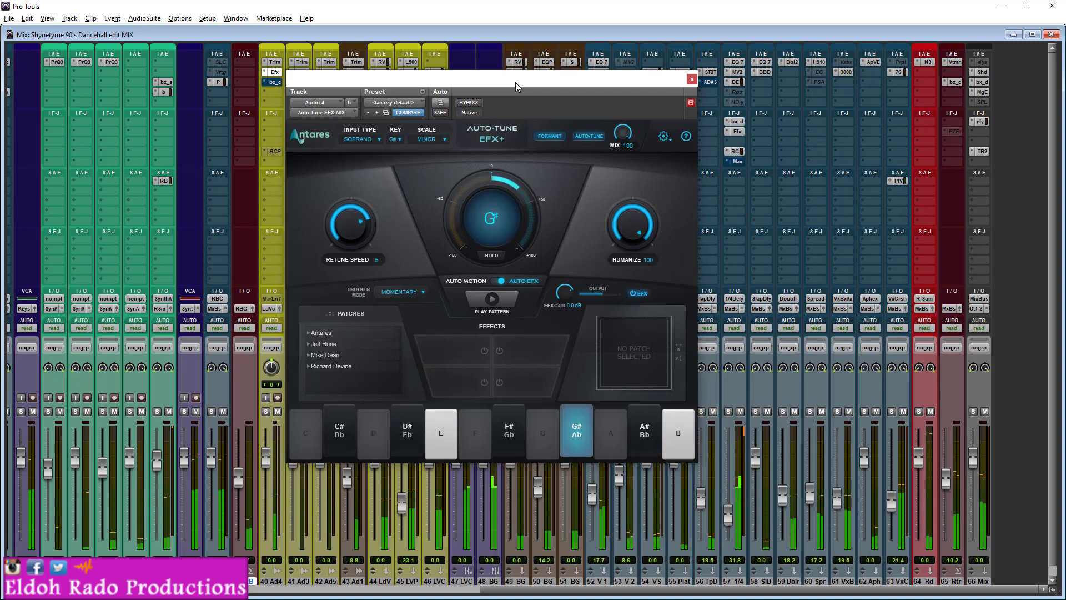
click(462, 103)
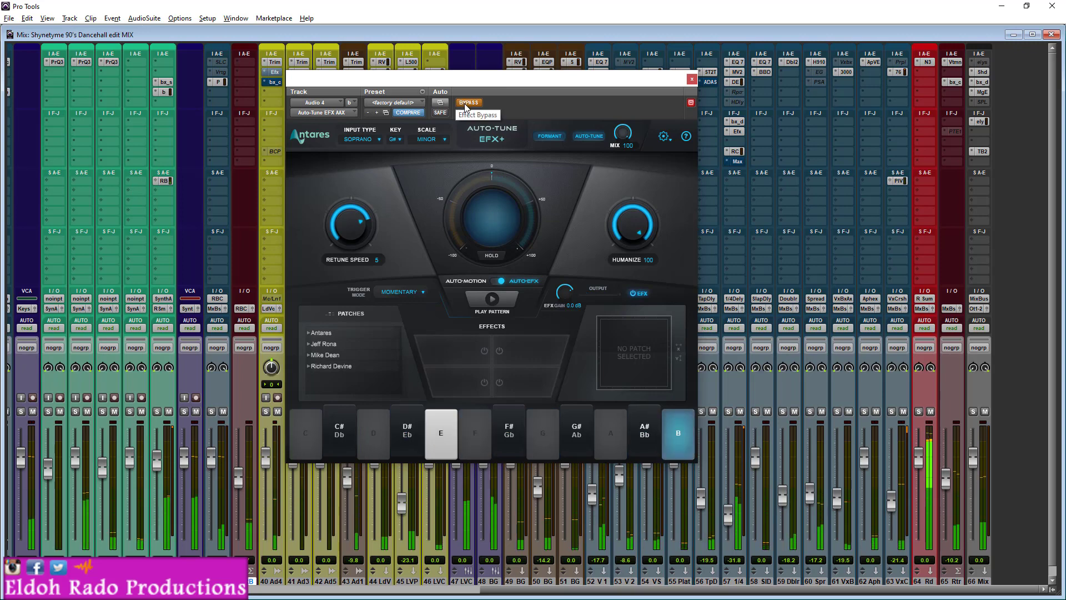
click(466, 103)
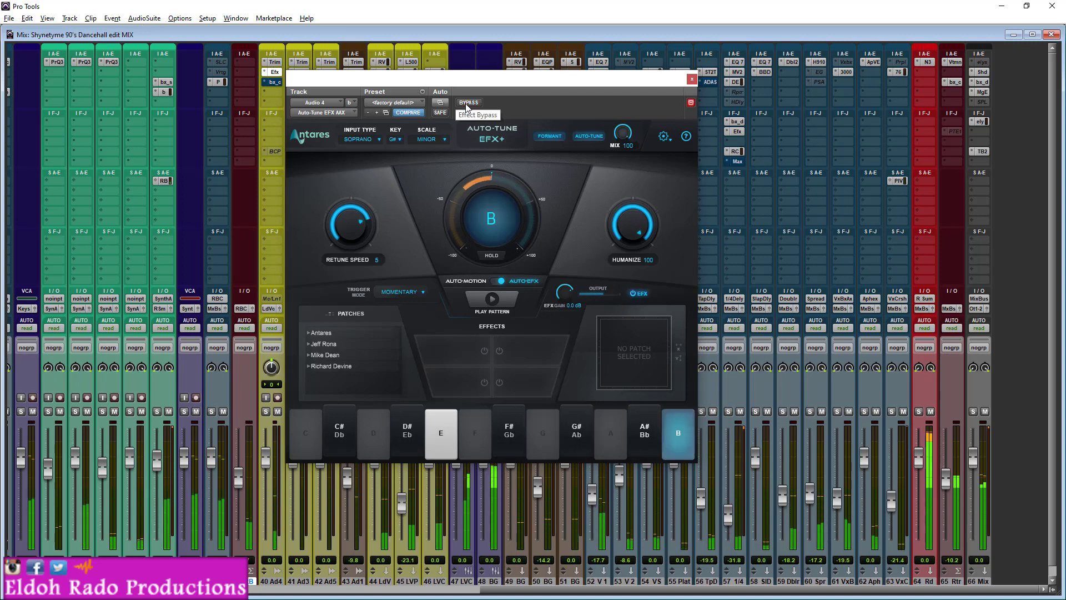
key(space)
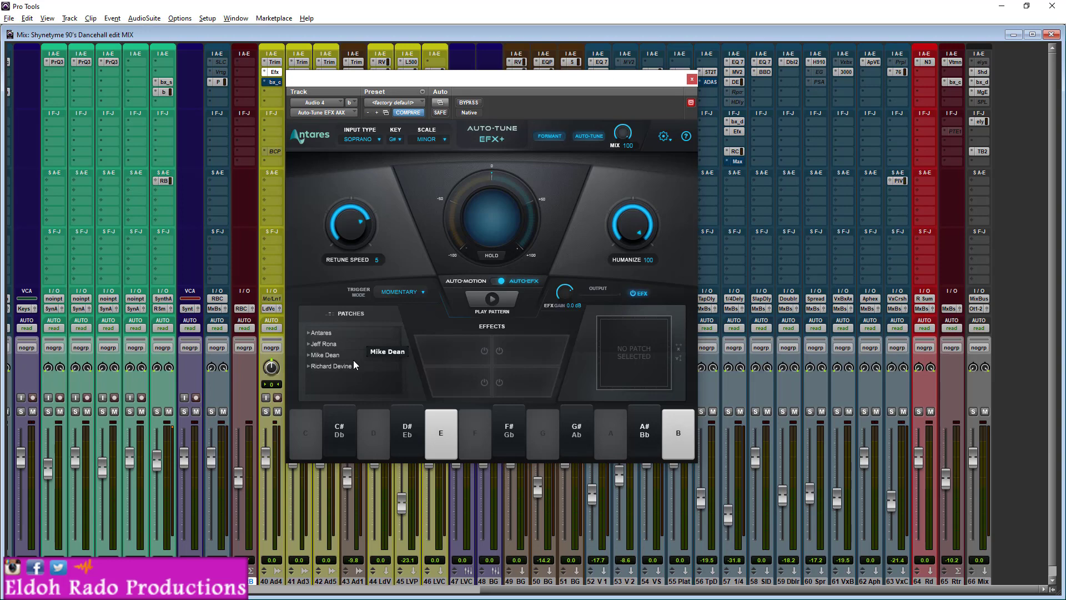
click(691, 79)
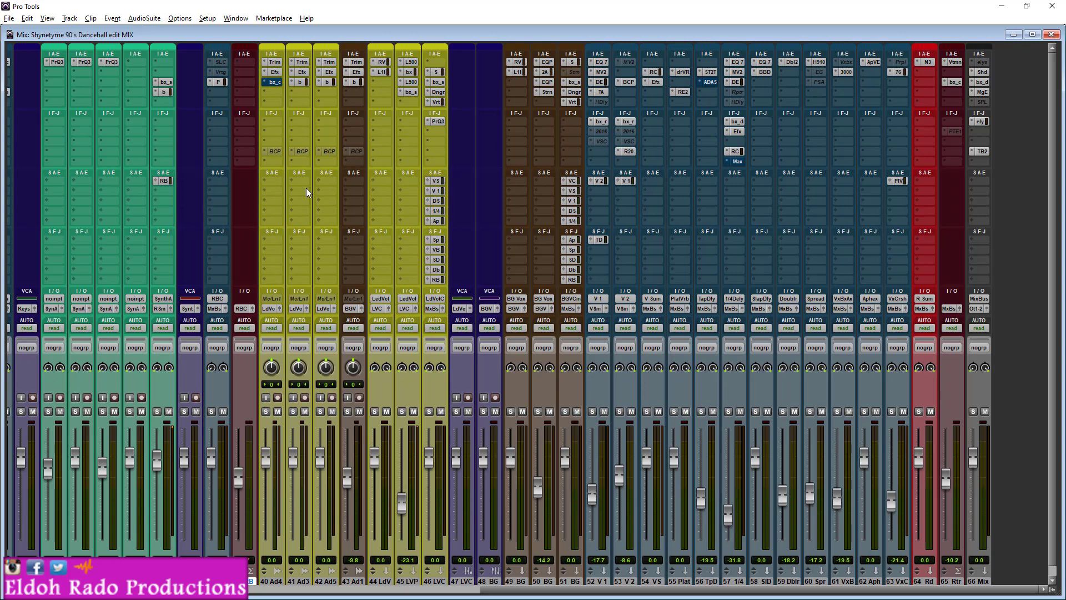
Open the bx_console Focusrite SC insert on Audio 4 and take it out of bypass.
click(272, 81)
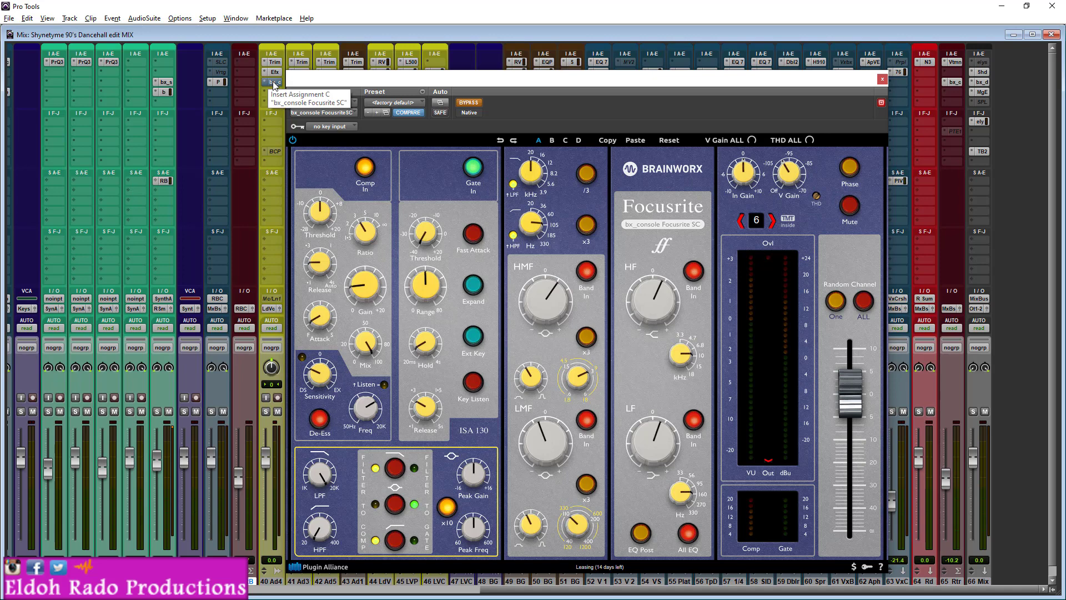
drag(448, 81, 413, 38)
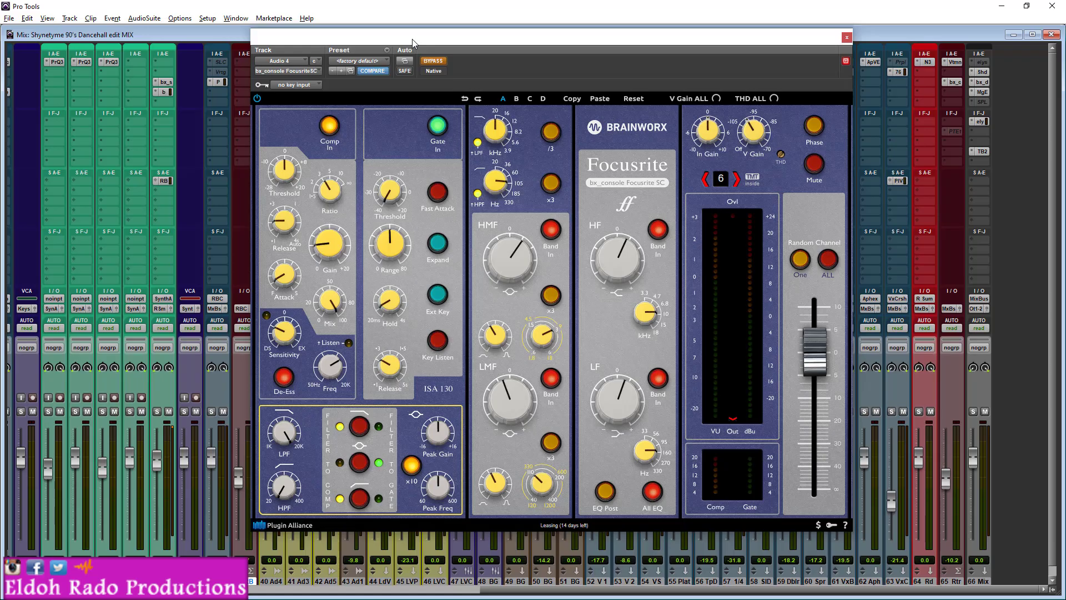
click(439, 62)
drag(492, 44, 477, 57)
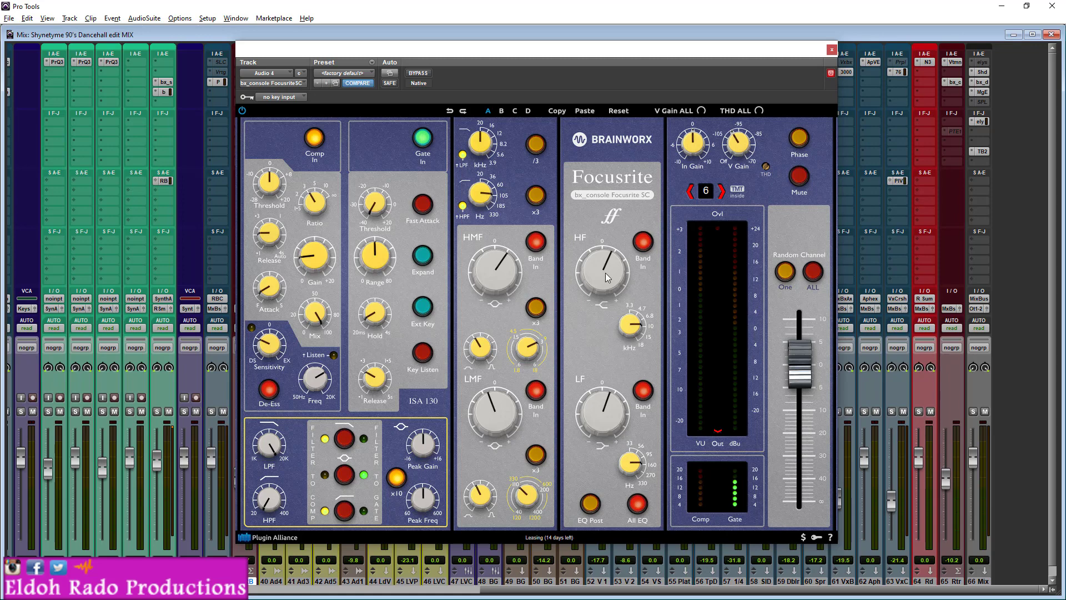
Examine the EQ Post switch and the compressor's ratio, release and attack controls in the bx_console Focusrite SC.
click(591, 506)
click(597, 510)
mouse_move(318, 210)
mouse_down()
mouse_move(319, 201)
mouse_move(308, 208)
mouse_up()
drag(405, 52, 384, 143)
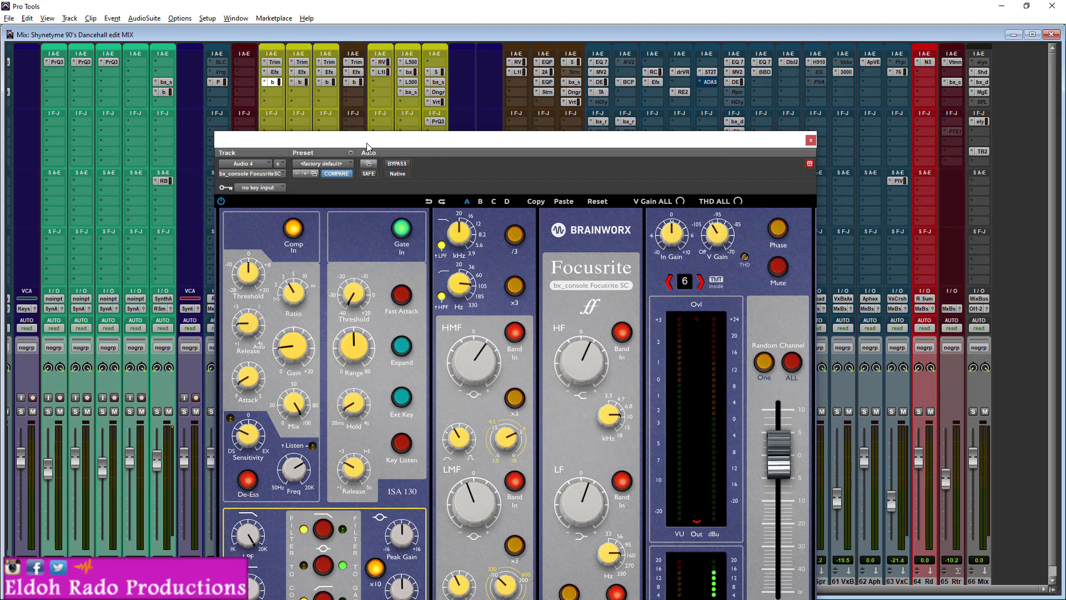
drag(367, 142, 376, 96)
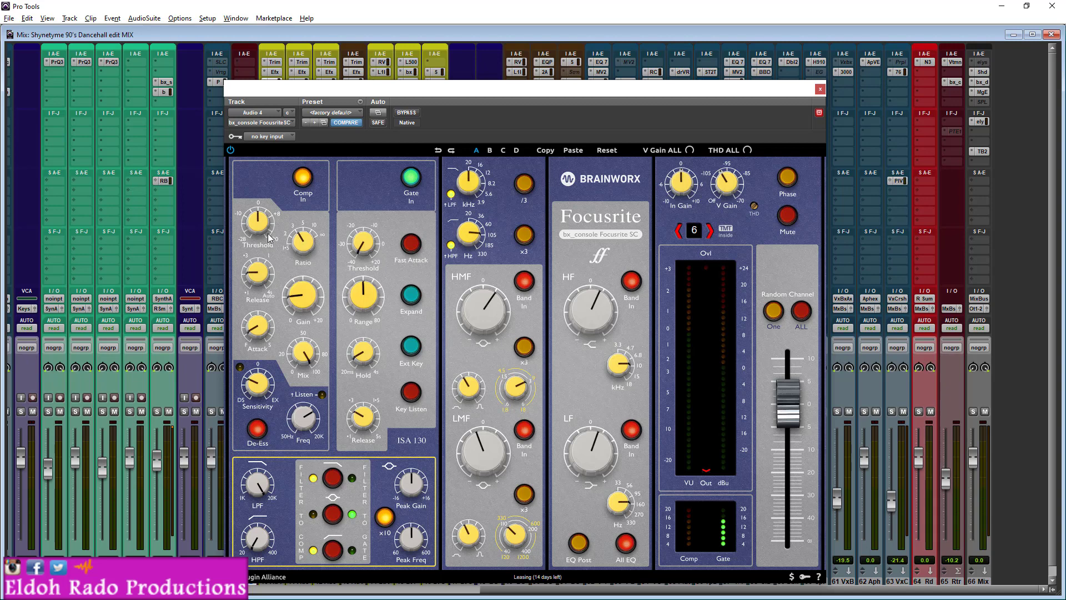
drag(511, 93, 511, 55)
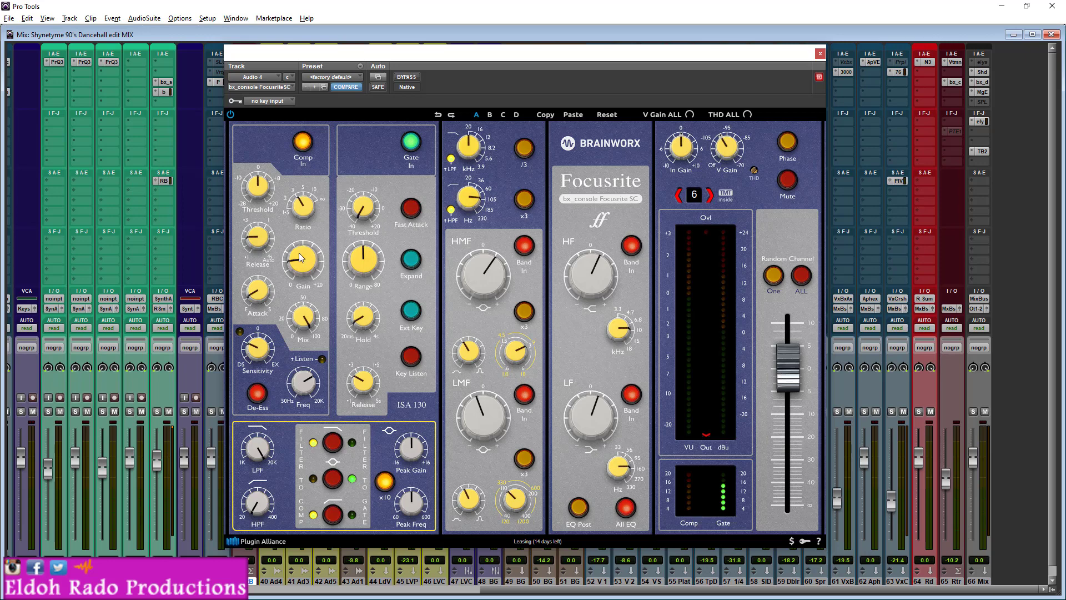
mouse_move(258, 243)
mouse_move(256, 304)
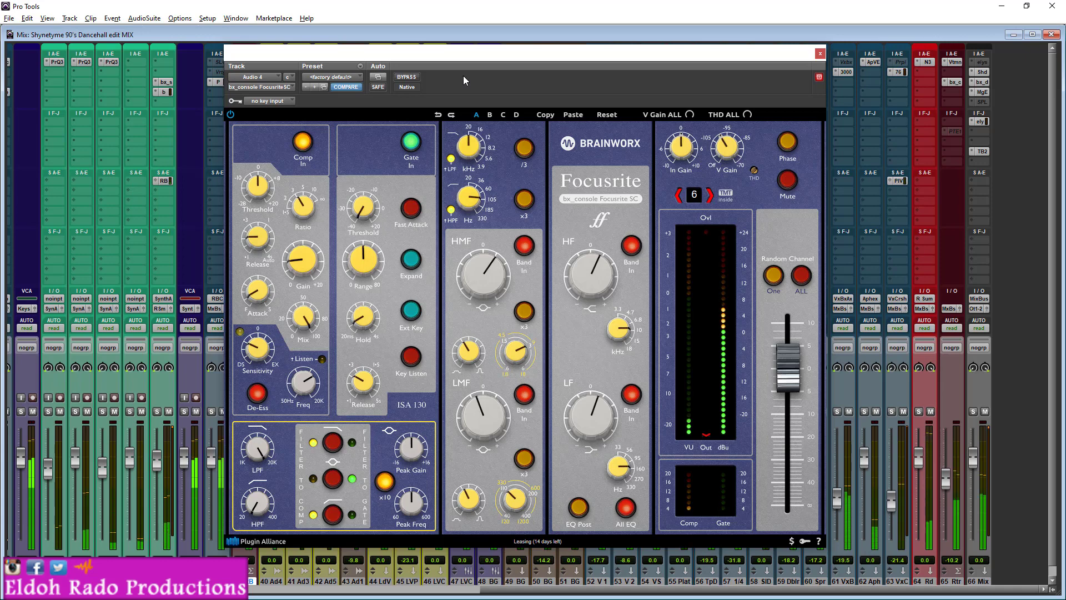
Compare the Audio 4 vocal with the bx_console Focusrite SC processing switched off and back on during playback.
click(230, 115)
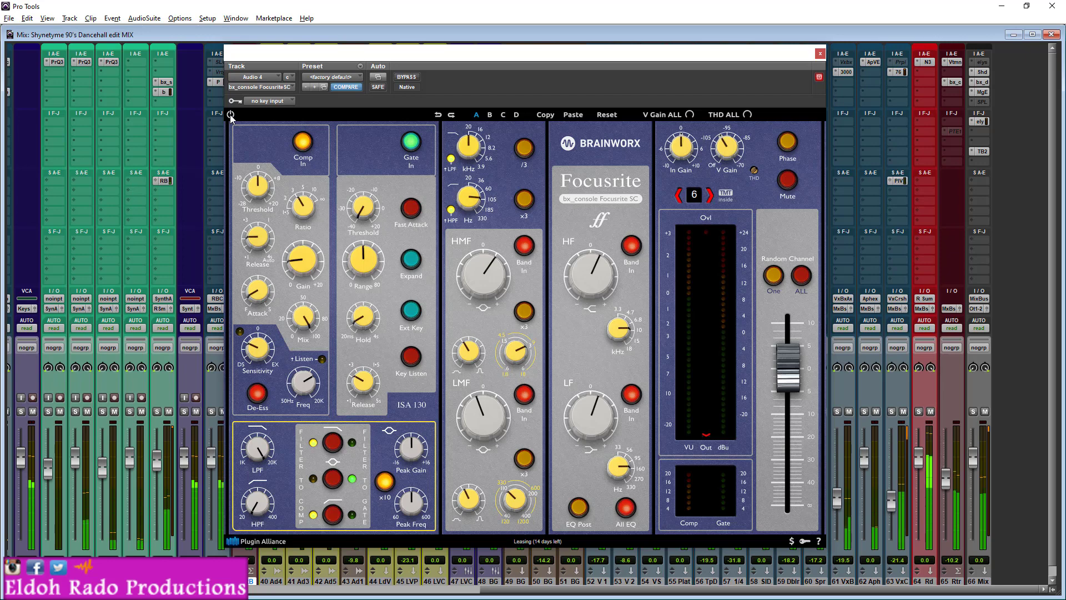
click(230, 115)
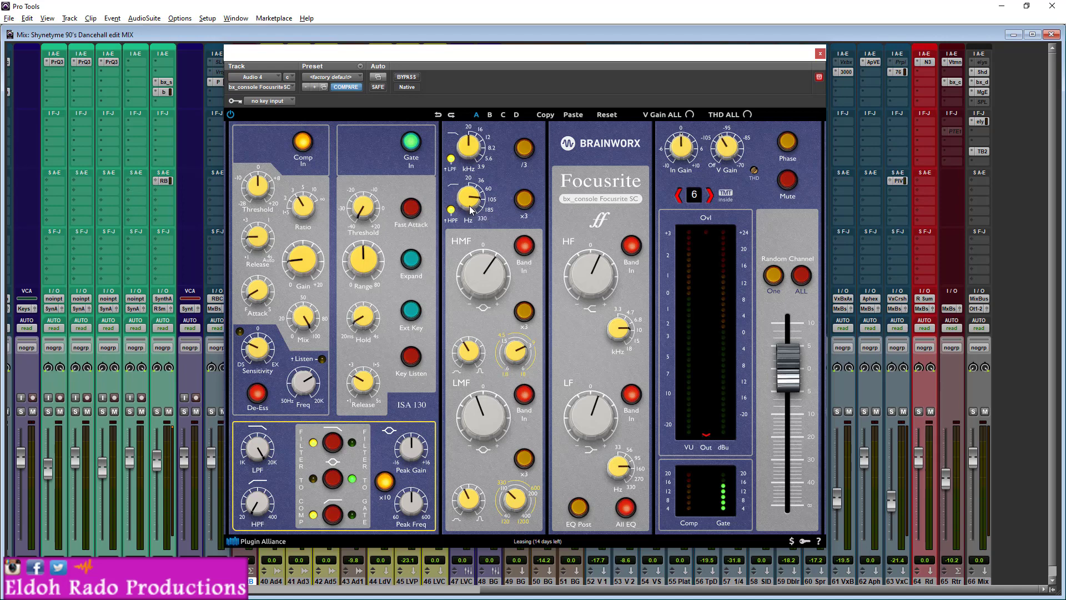
Review the high-pass filter and compressor gain settings, and close the bx_console and Mix windows.
mouse_move(471, 201)
mouse_move(311, 264)
click(820, 54)
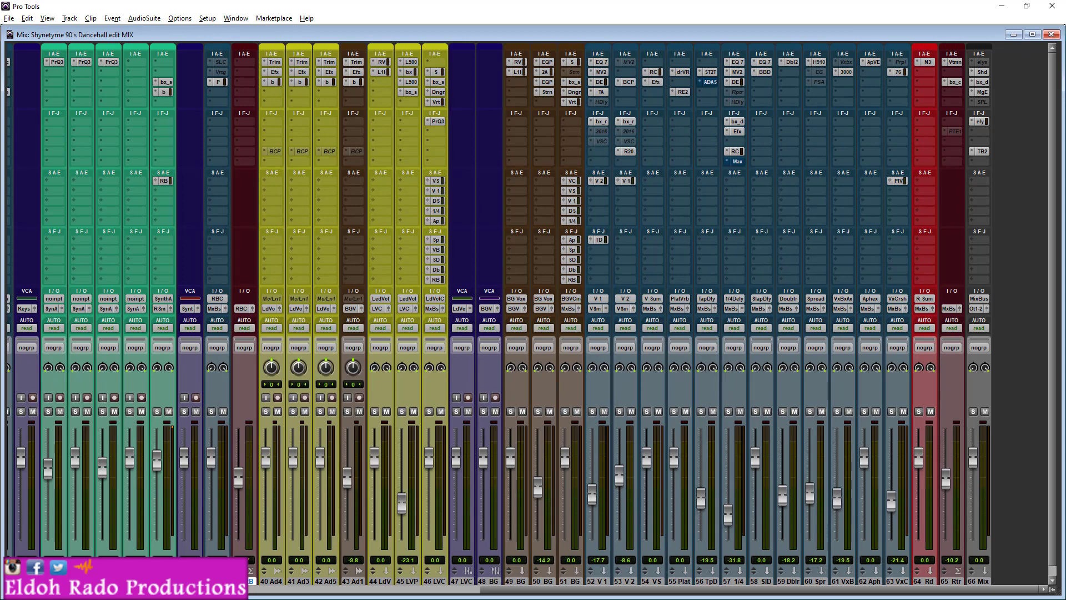
click(1053, 6)
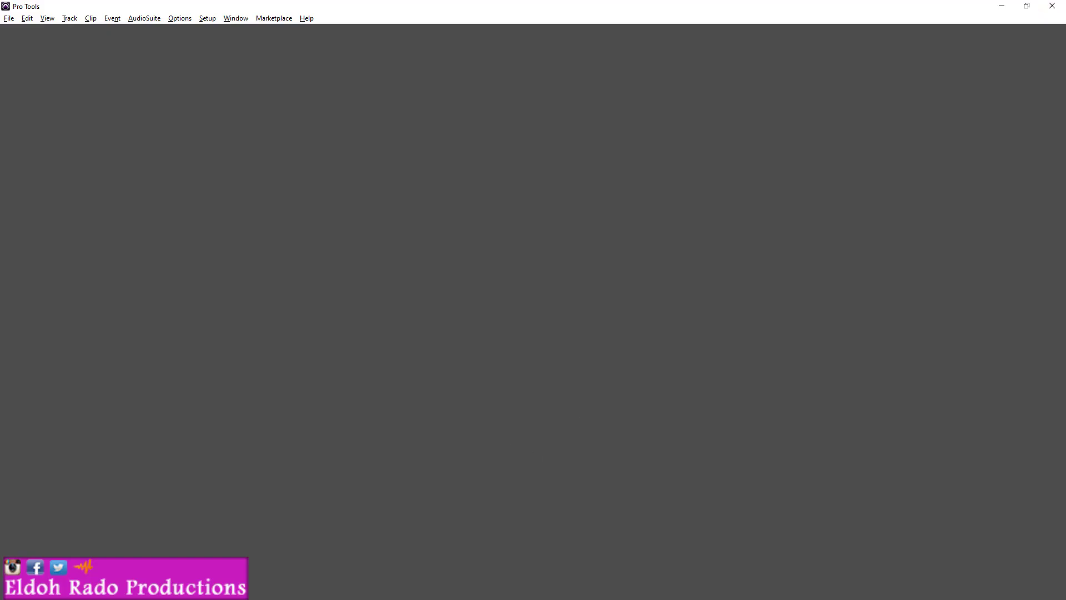